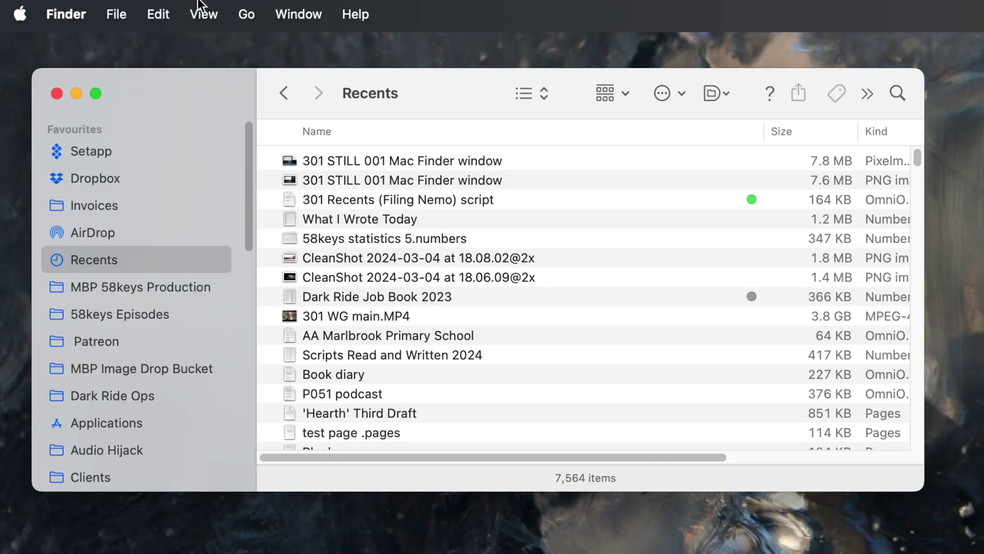
Step: Show the path bar in the file window, and drill down from 58keys Episodes into the 58keys 301 Recents (Filing Nemo) folder
left_click(198, 3)
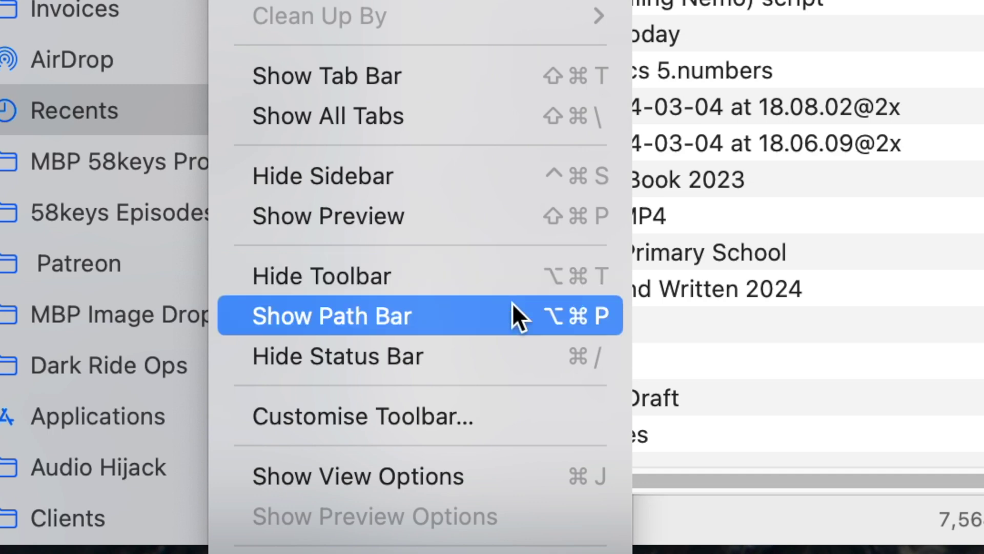
left_click(328, 368)
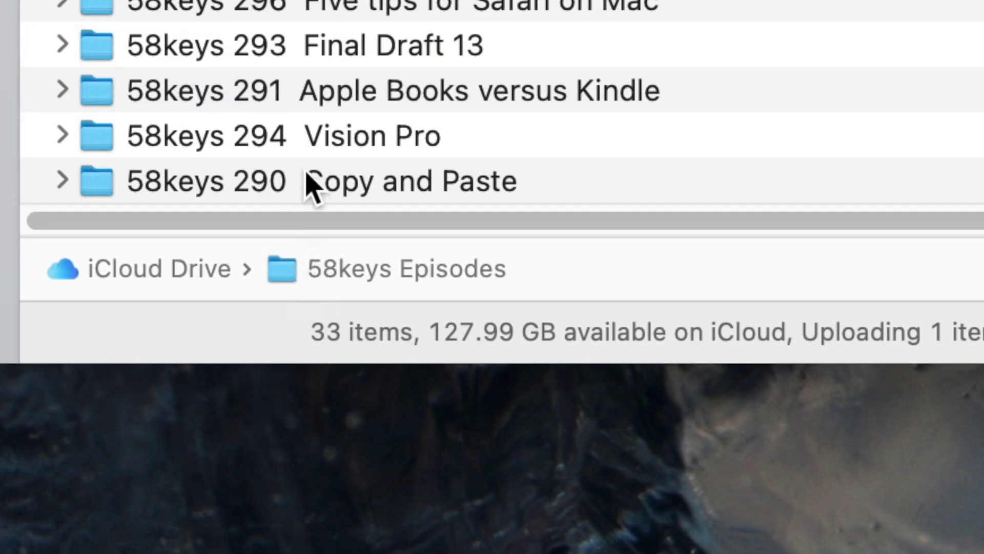
key("Down")
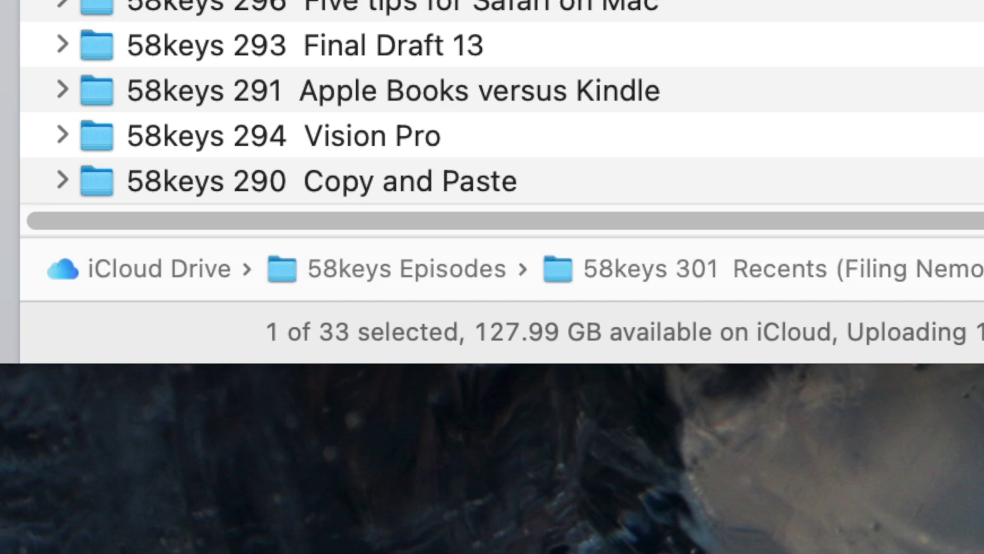
key("super+Down")
key("Down")
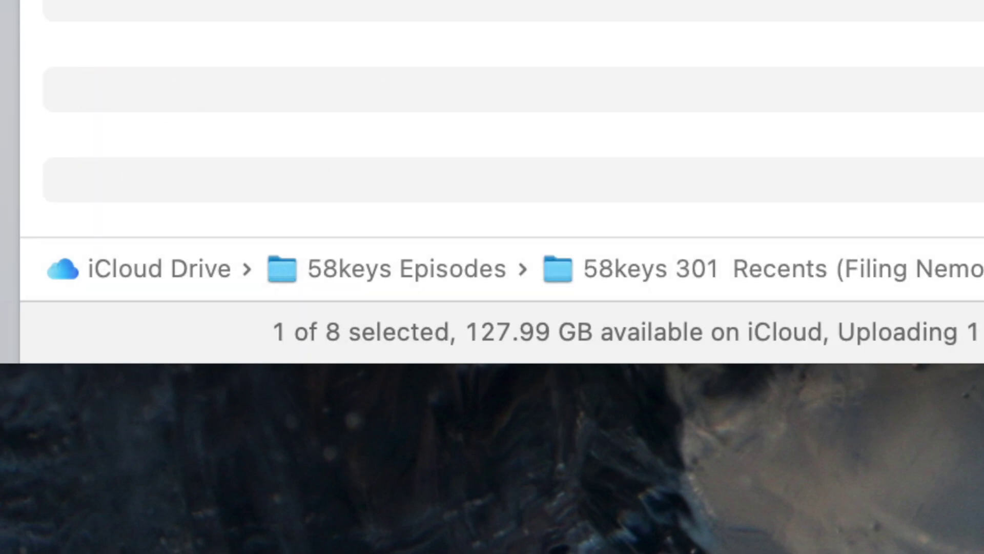
key("super+Down")
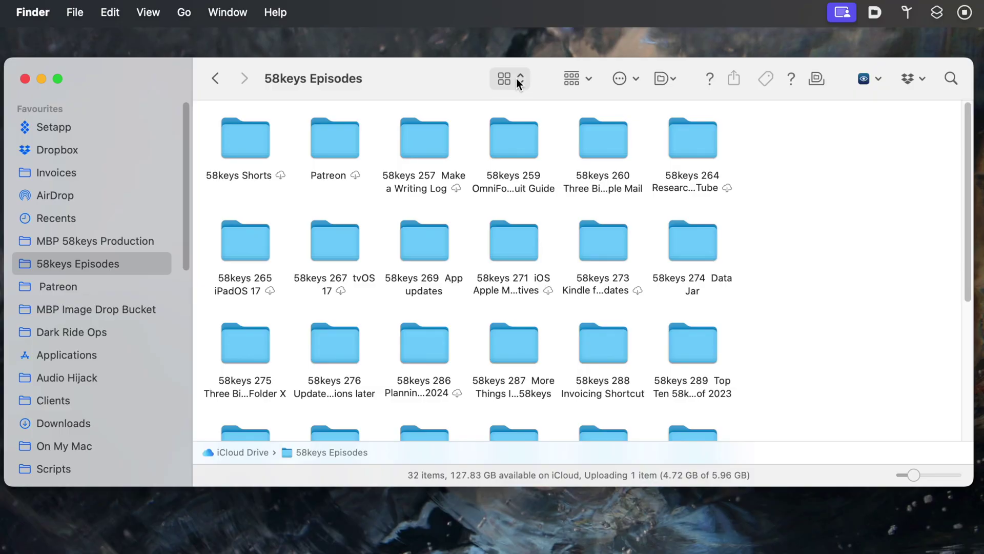
Step: Switch the 58keys Episodes folder from icons to list view and check which columns can be displayed
left_click(519, 83)
left_click(518, 88)
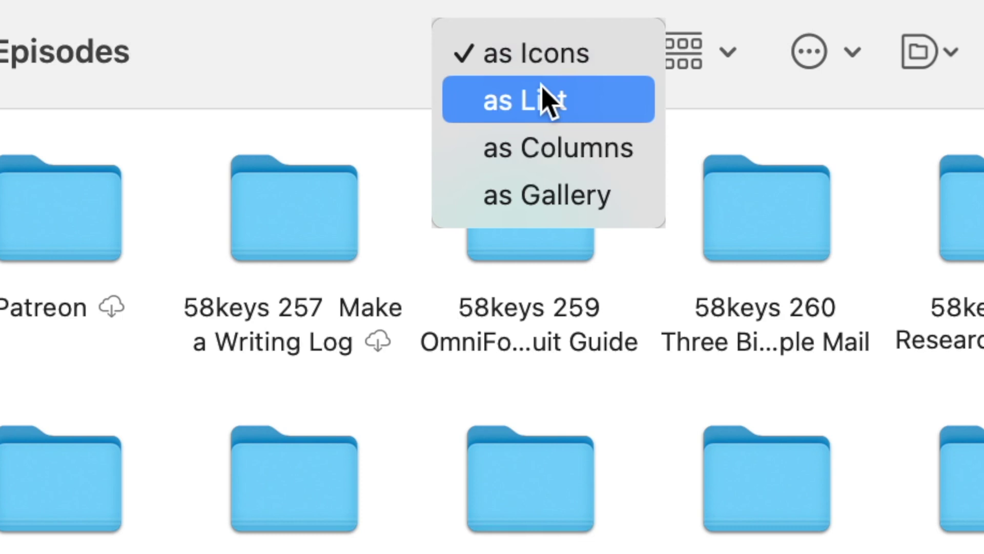
left_click(542, 90)
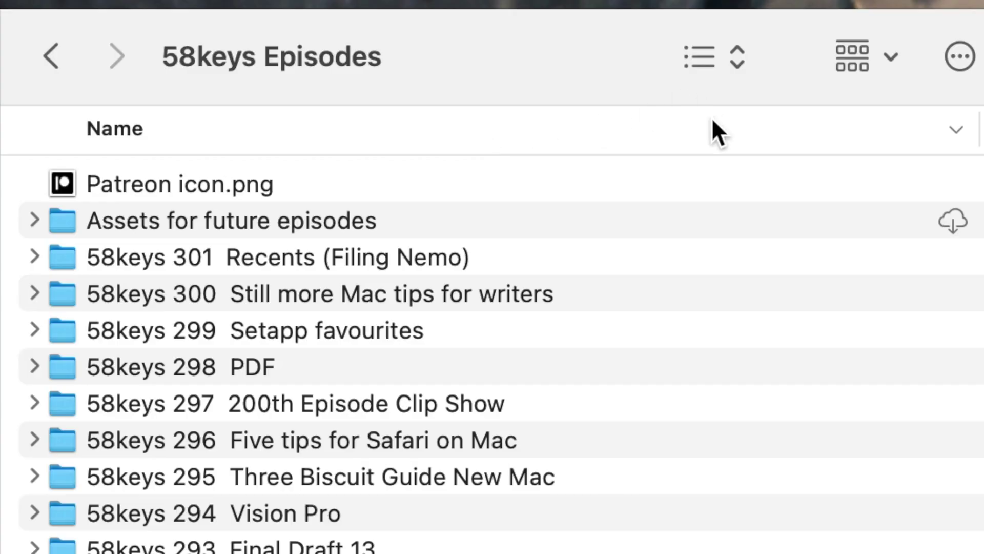
right_click(713, 121)
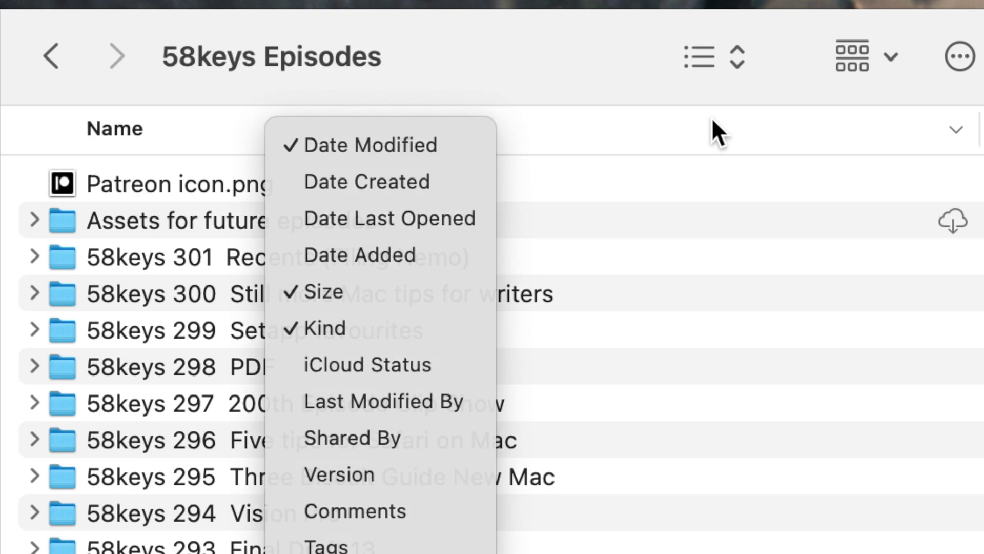
left_click(711, 118)
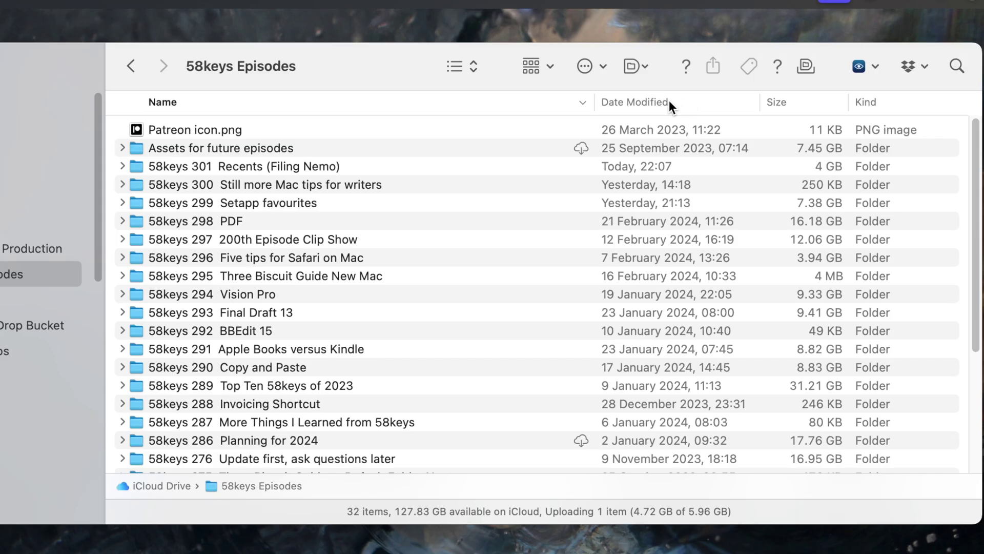
Step: Sort the 58keys Episodes list by Date Modified and toggle the order between newest first and oldest first
left_click(669, 106)
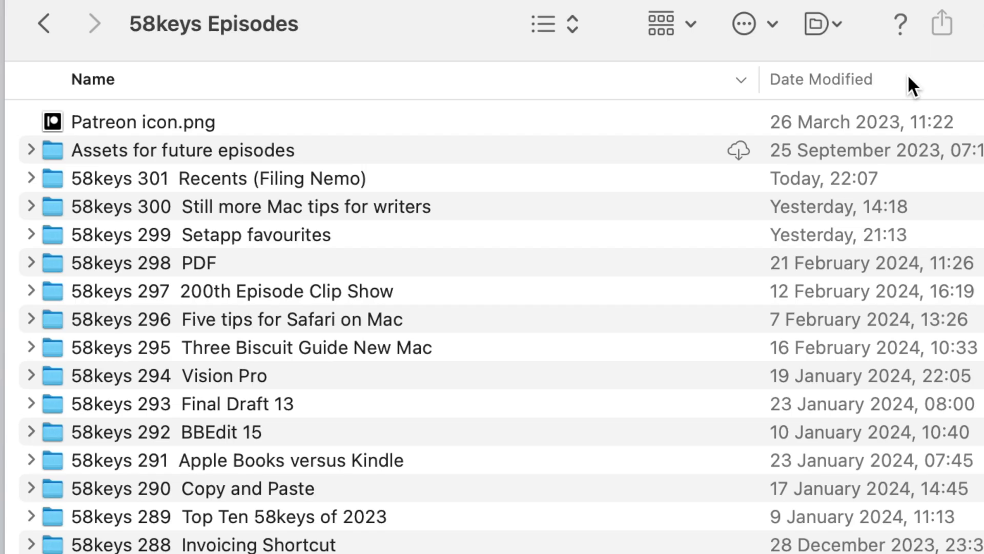
left_click(874, 79)
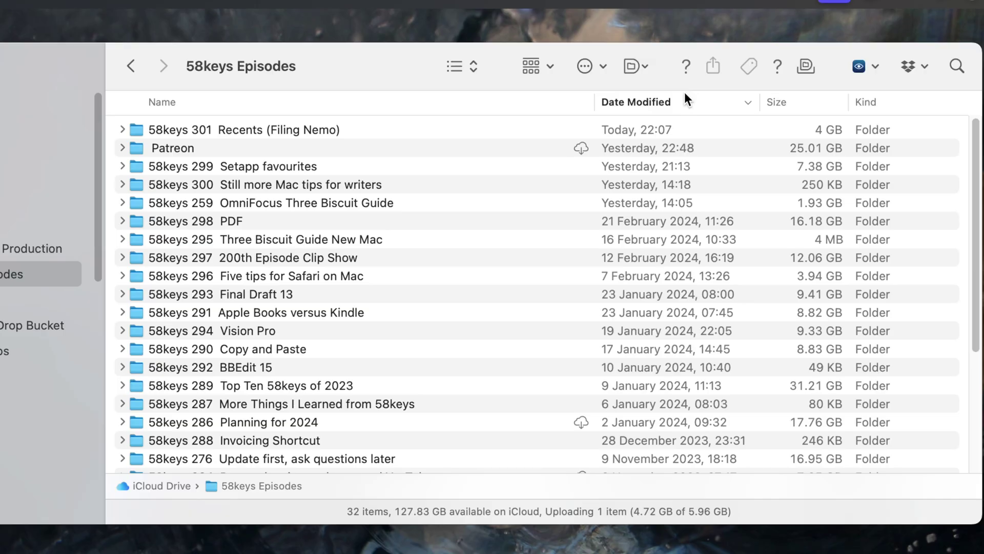
left_click(745, 100)
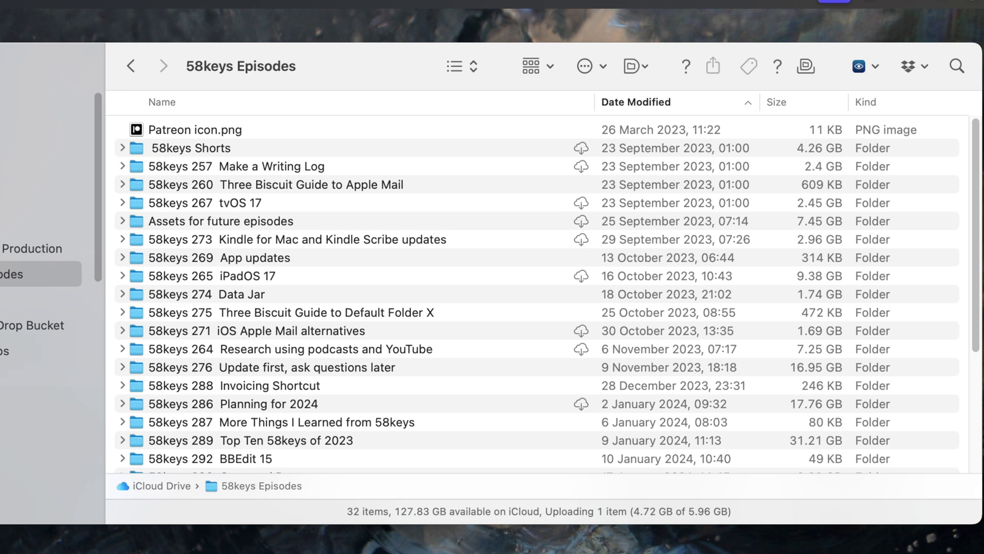
left_click(633, 103)
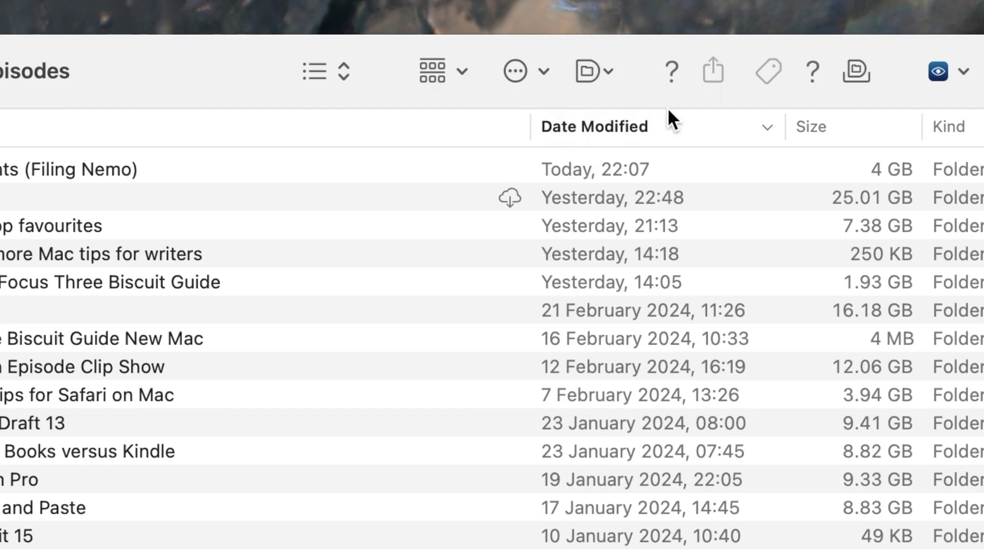
left_click(764, 123)
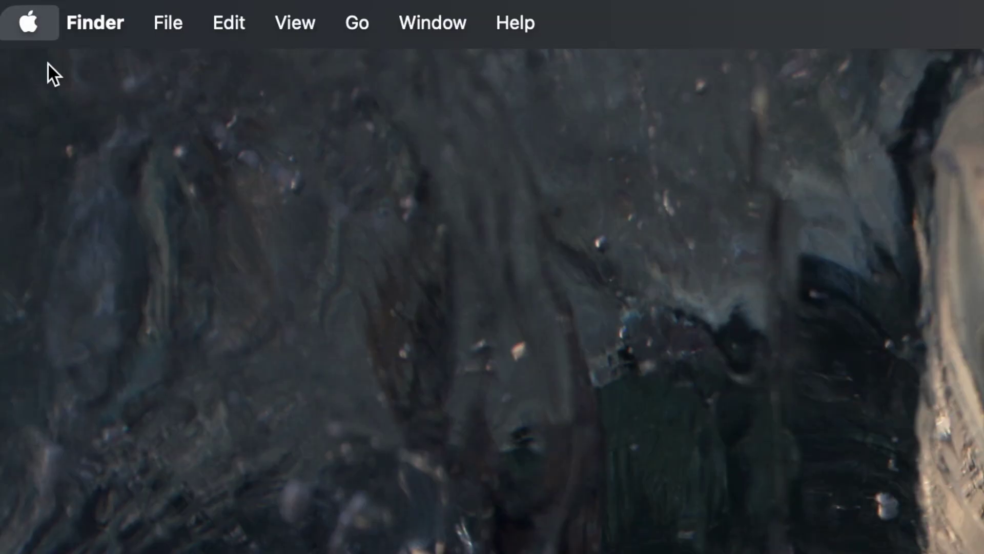
Step: Bring up the Mac's system-wide list of Recent Items
key("Return")
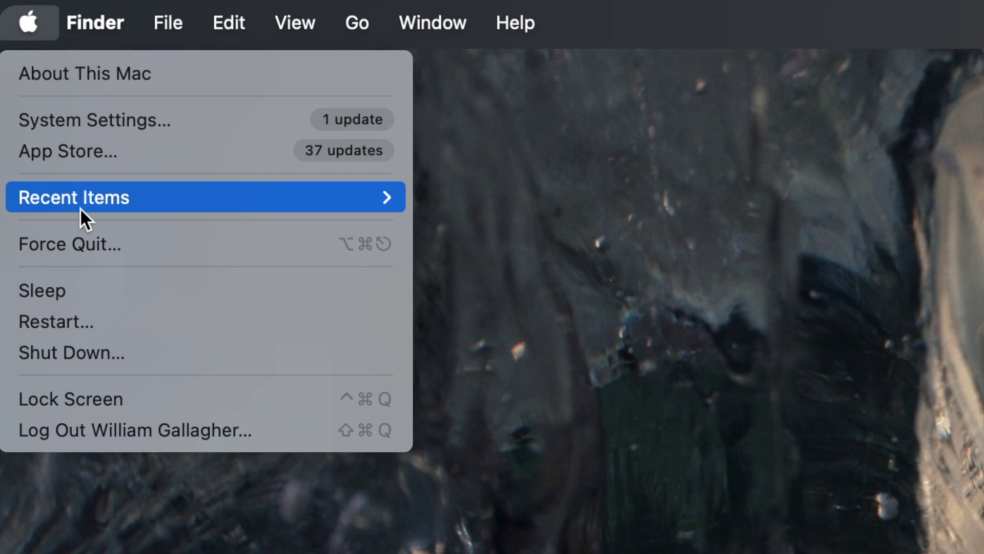
key("Right")
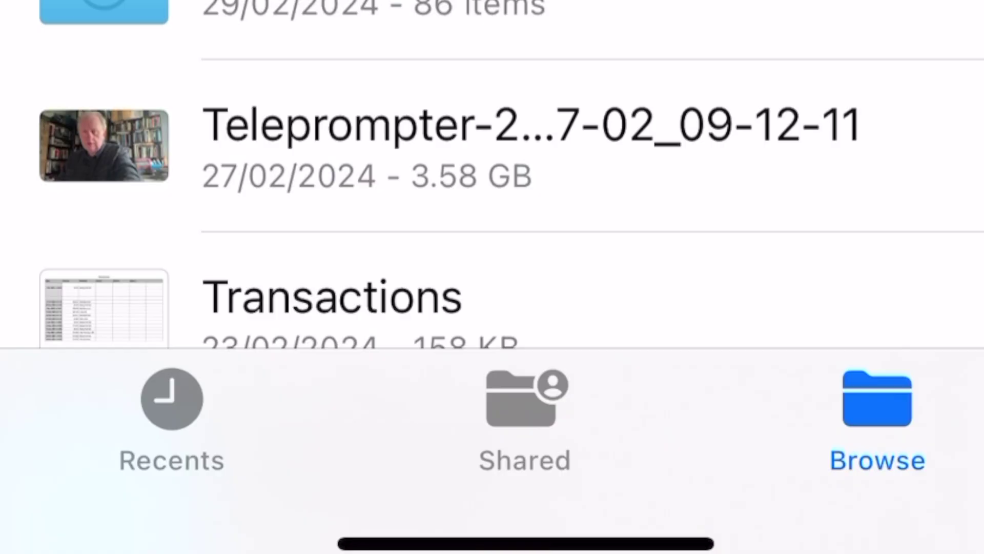
Step: Switch to the iPhone Files app and display its Recents
left_click(172, 420)
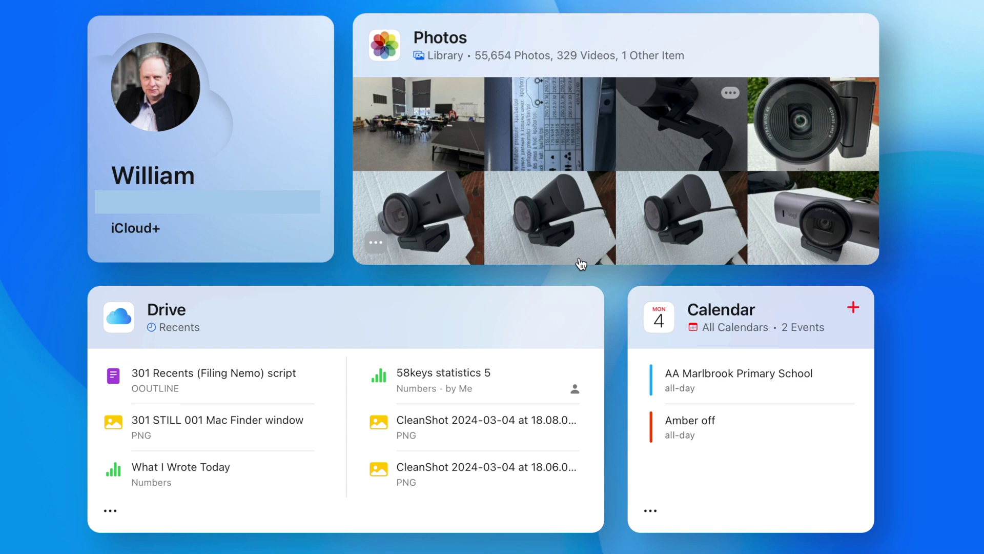
Step: Switch to iCloud on the web, browse the recent files in Drive, and bring up the Drive tile's options on the home page
left_click(292, 333)
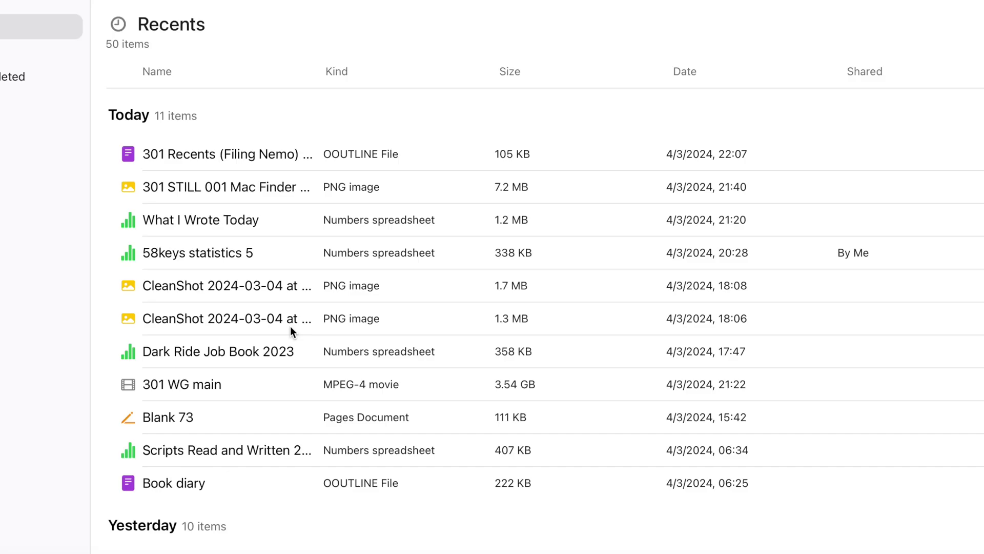
scroll(693, 349, "down", 5)
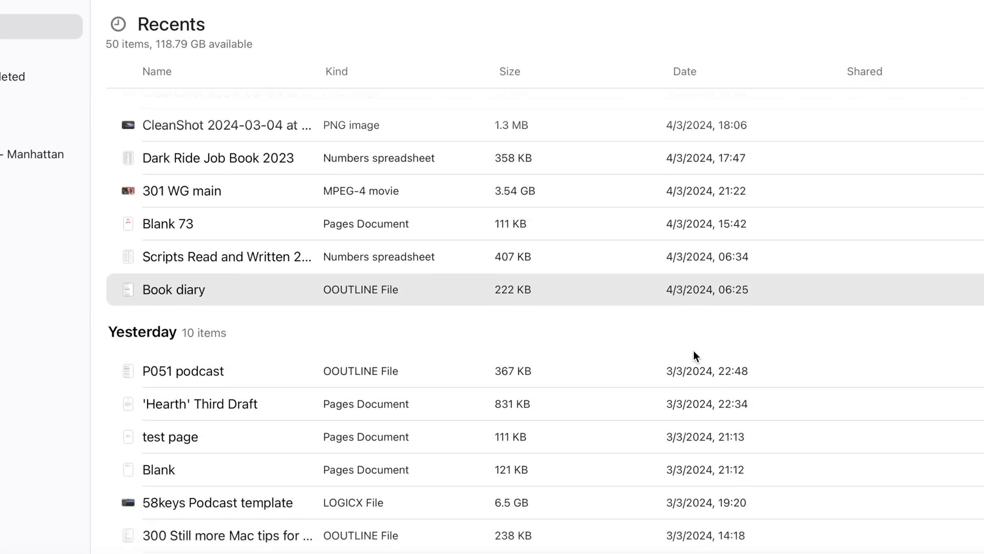
scroll(693, 354, "up", 10)
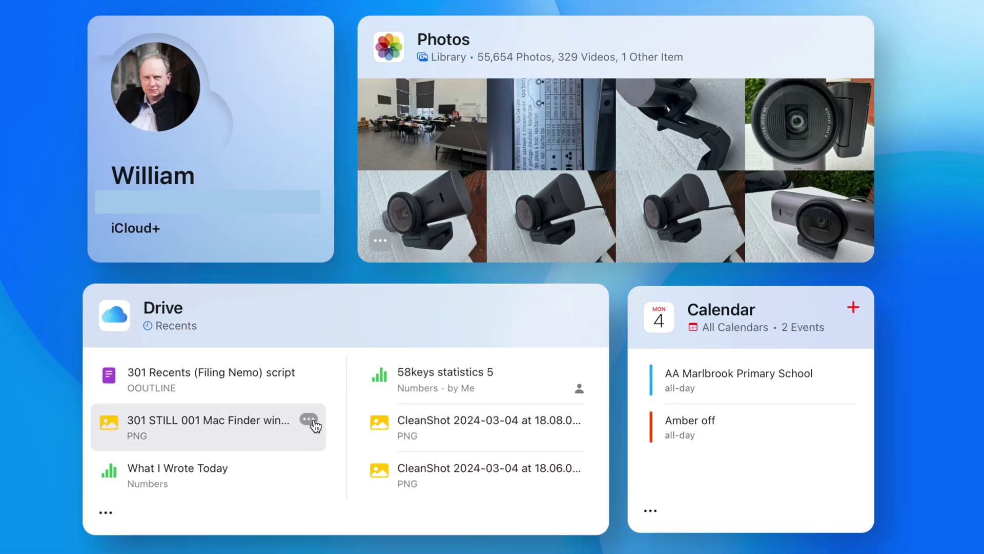
left_click(107, 513)
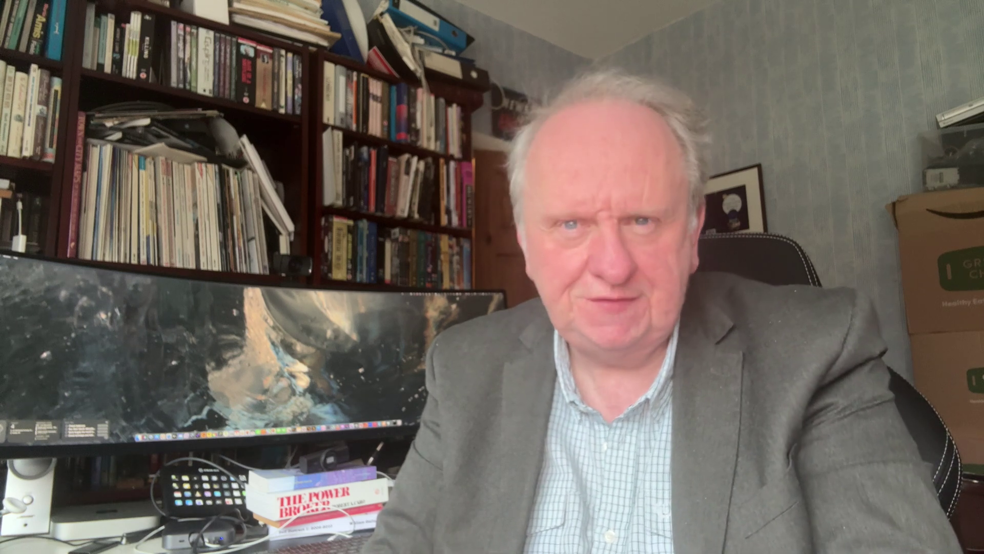
Step: Bring up the Dock options for Numbers
mouse_move(492, 551)
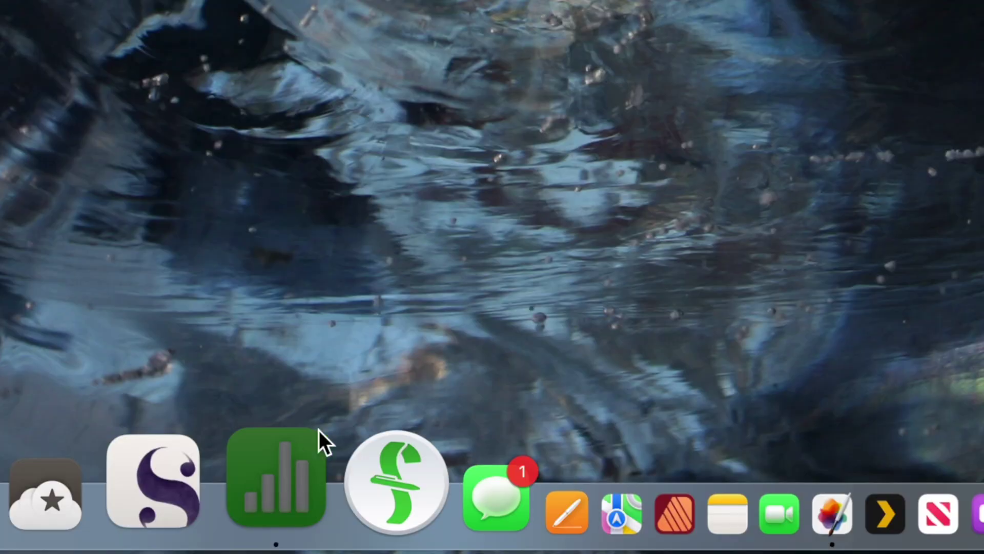
right_click(318, 446)
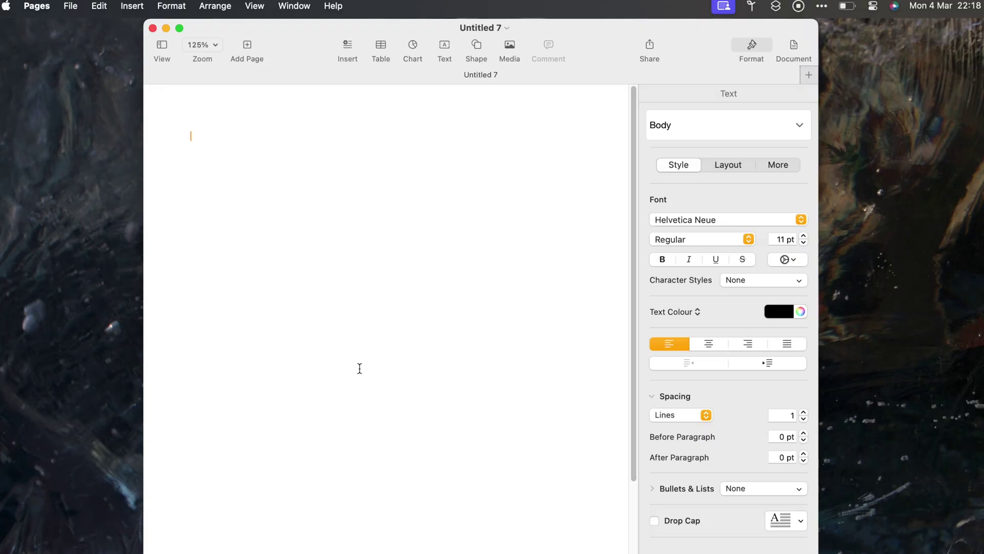
Step: In Pages, start opening an existing document and show the Recents location in the file dialog
left_click(72, 5)
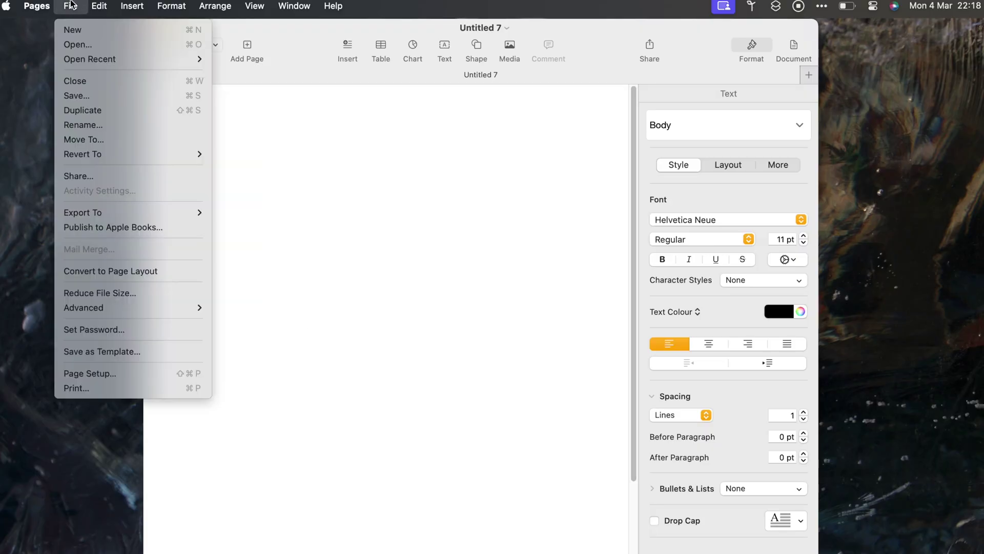
mouse_move(124, 60)
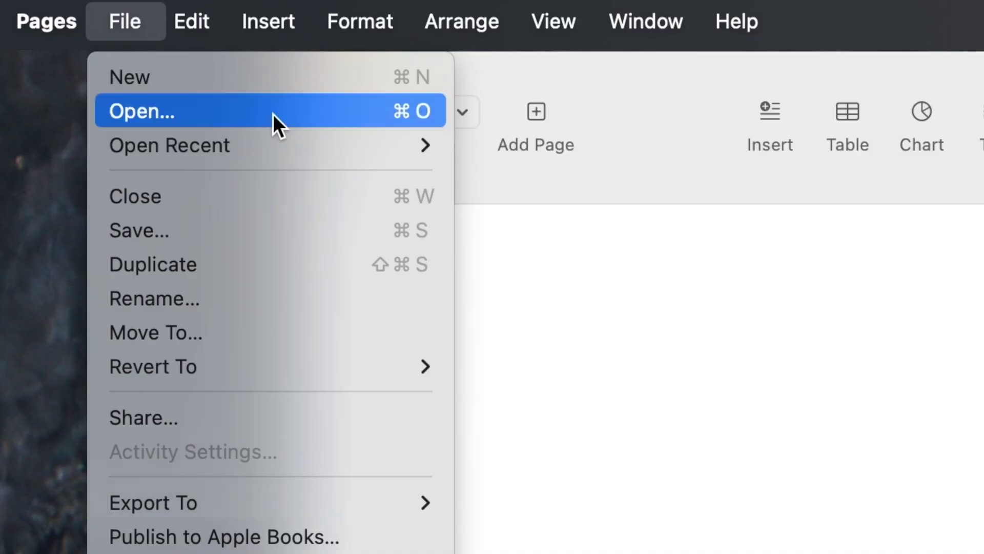
left_click(273, 113)
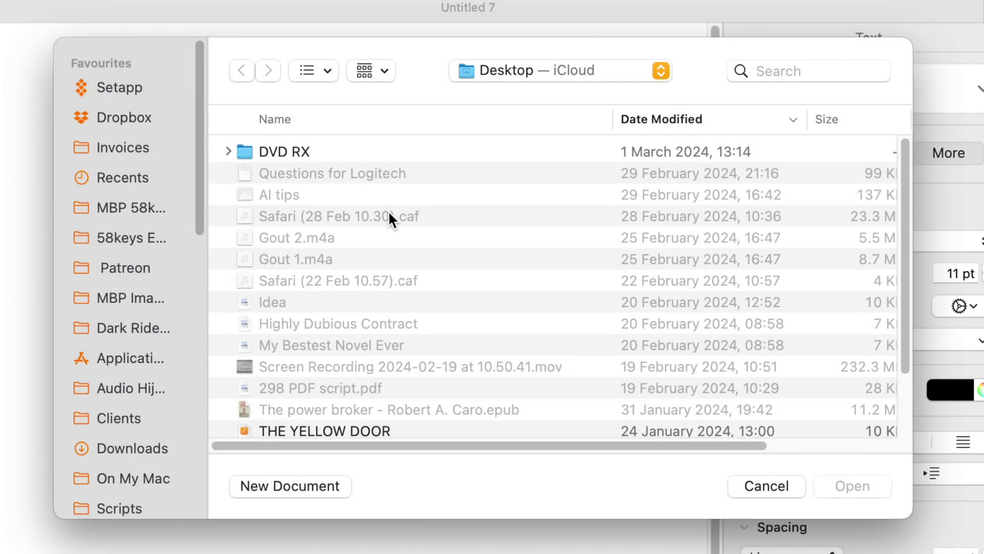
left_click(138, 172)
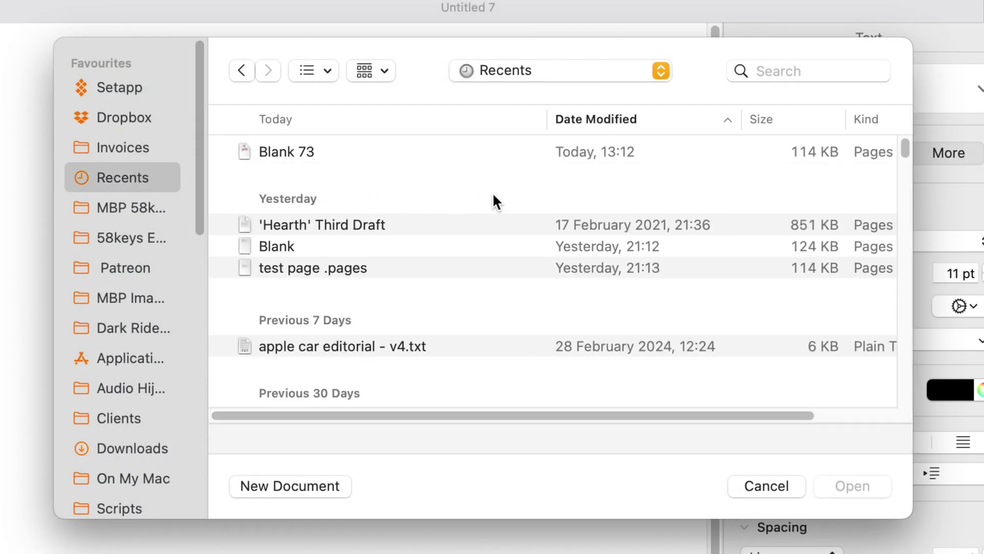
Step: Look through the recent documents that Pages can open, from today back past the Previous 30 Days group
scroll(495, 201, "down", 5)
scroll(493, 195, "down", 5)
scroll(494, 196, "down", 6)
scroll(495, 202, "down", 6)
scroll(493, 195, "down", 3)
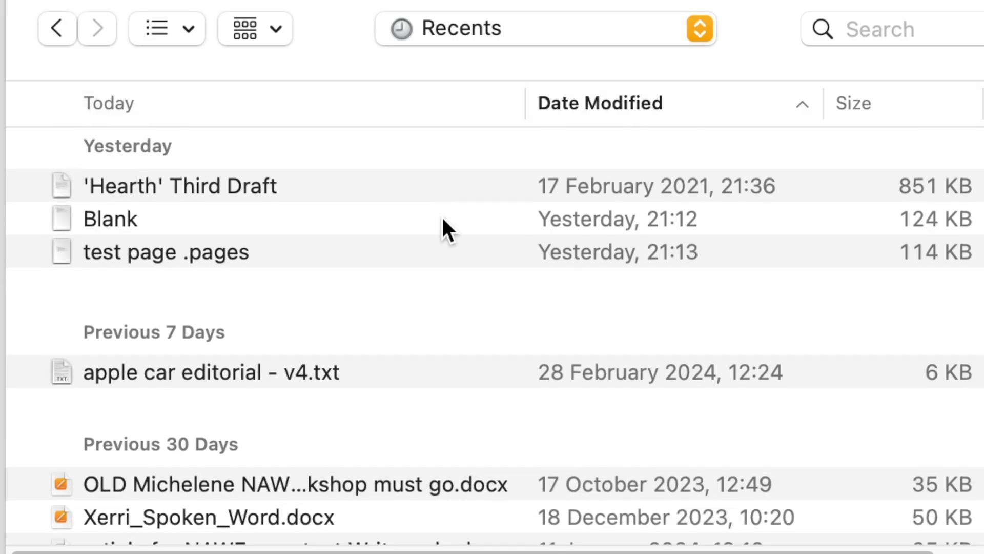
scroll(494, 195, "down", 3)
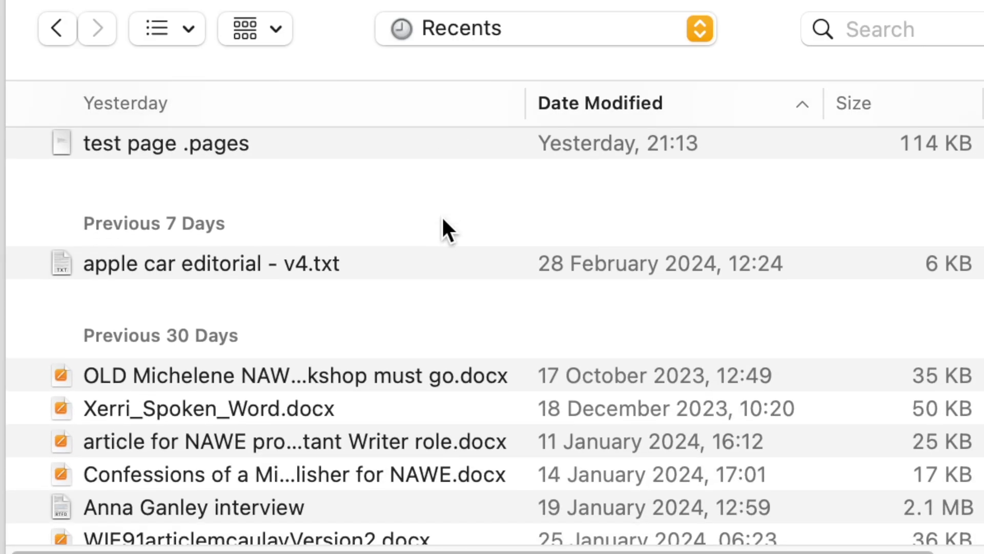
scroll(443, 219, "down", 3)
scroll(443, 220, "down", 4)
scroll(443, 219, "down", 10)
scroll(443, 219, "down", 15)
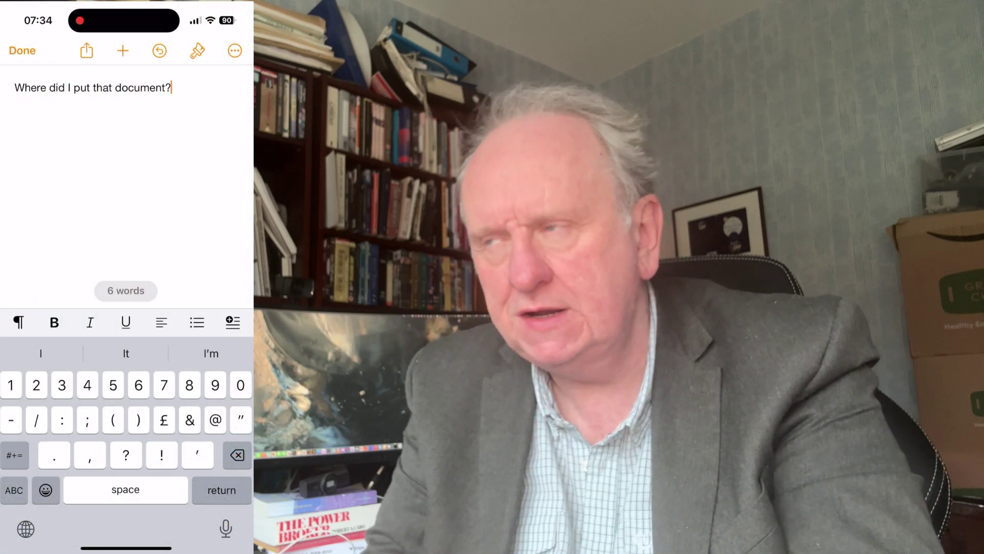
Step: In Pages on the iPhone, finish editing the note and return to the iCloud Drive document browser
left_click(22, 51)
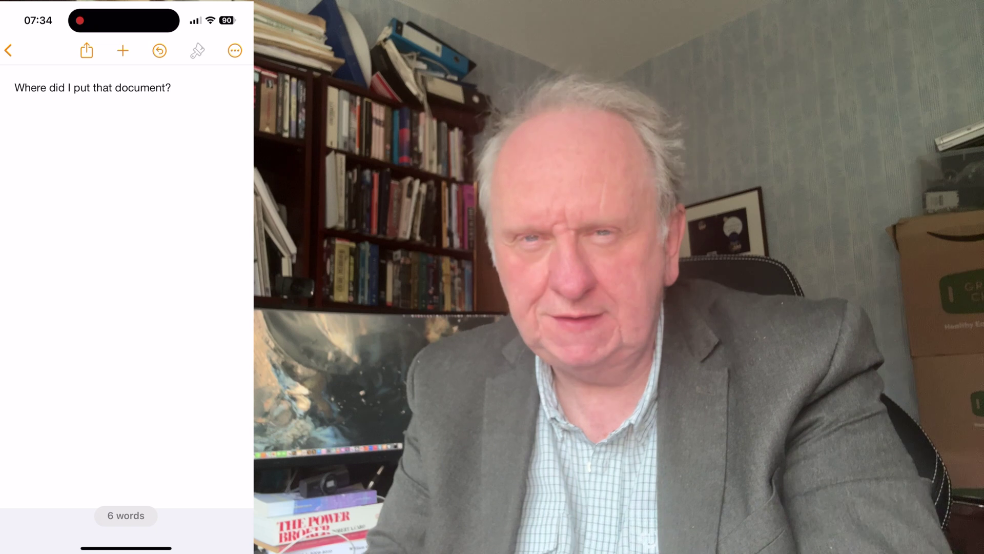
left_click(7, 50)
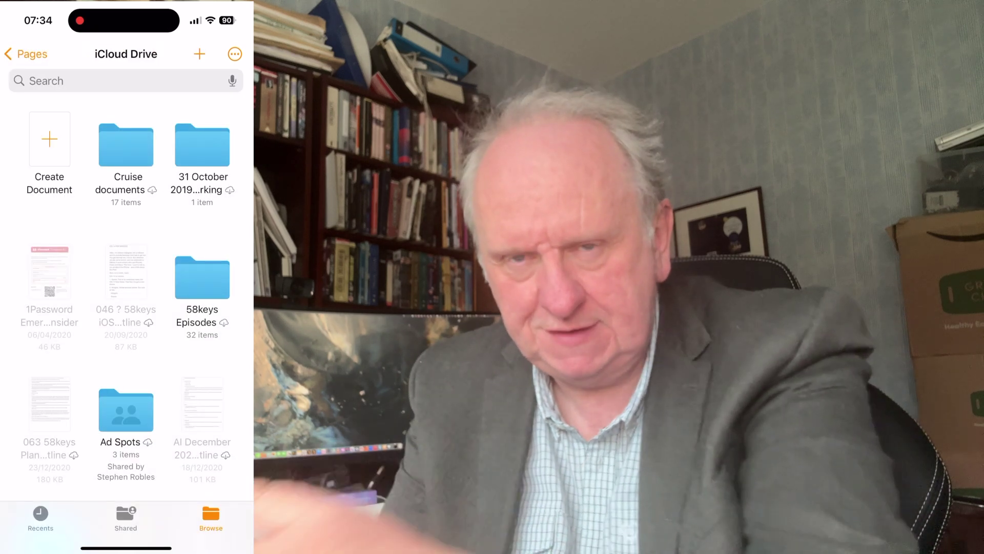
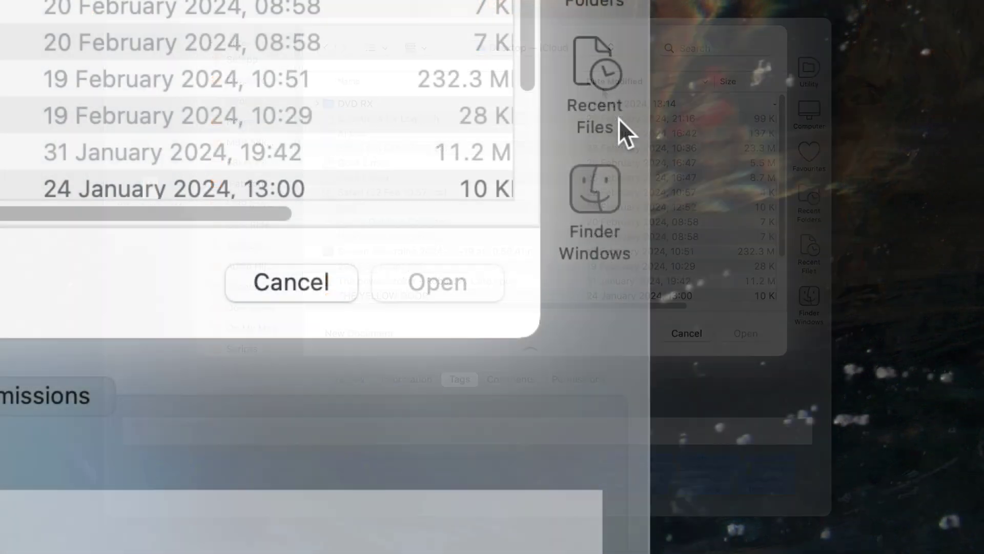
Step: Bring up the Recent Files list beside the Mac's open dialog and preview apple car editorial - v4.txt
left_click(820, 272)
mouse_move(822, 282)
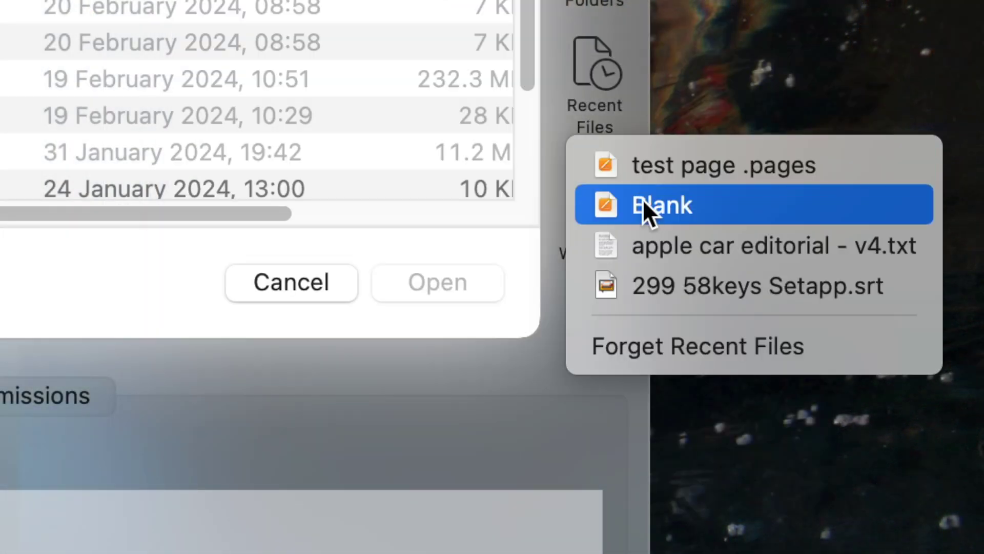
mouse_move(648, 247)
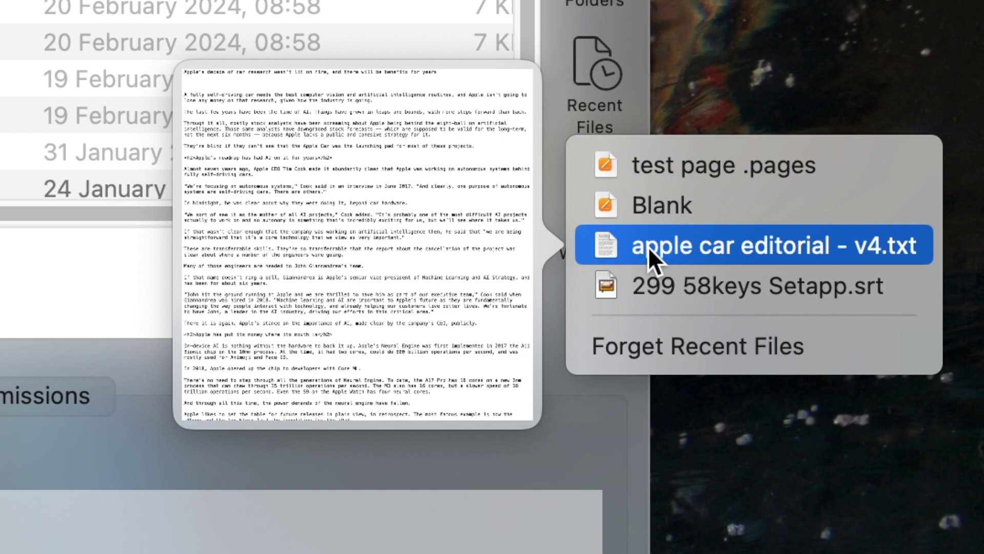
Step: Bring up the Recent Folders list beside the open dialog and look through its folders, including the subfolders of Movies
mouse_move(653, 279)
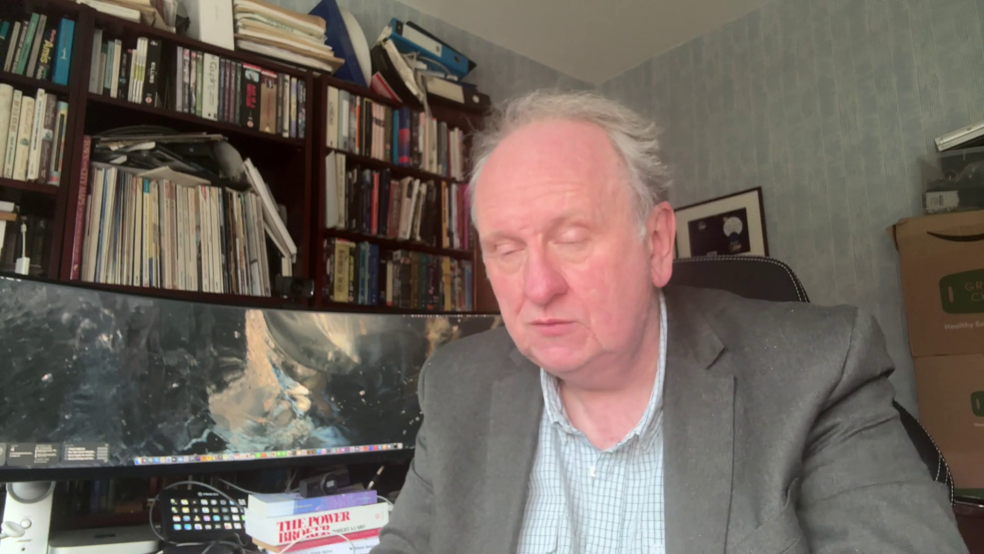
left_click(620, 119)
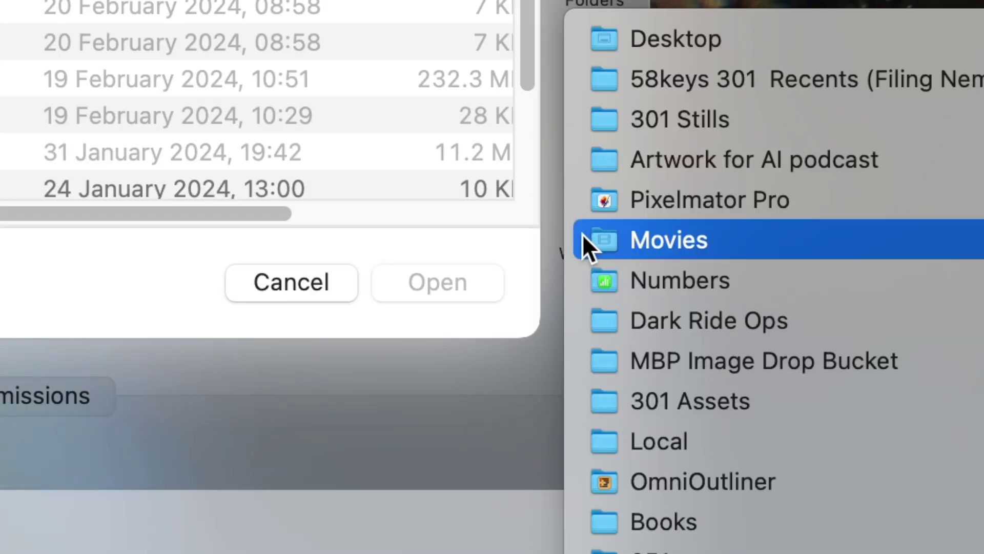
mouse_move(587, 237)
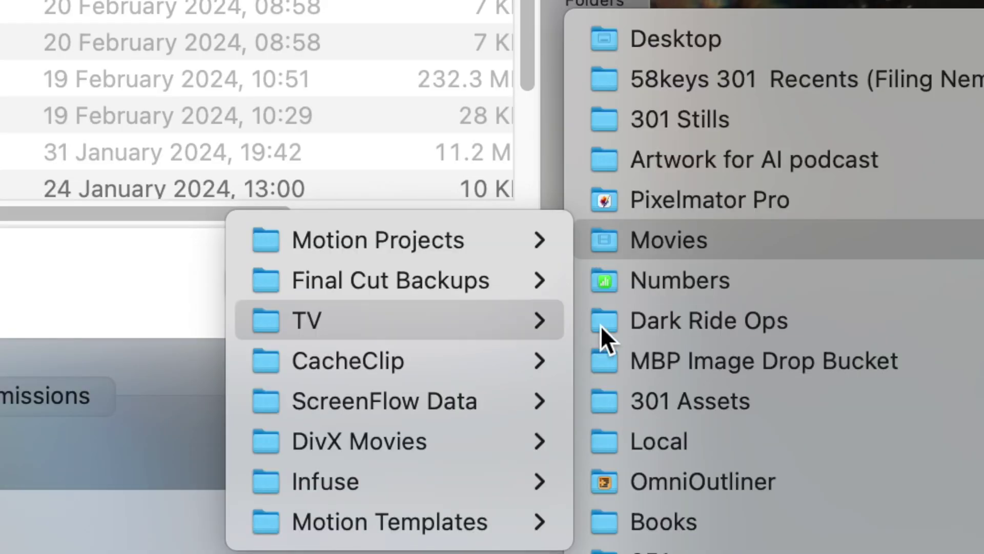
mouse_move(437, 322)
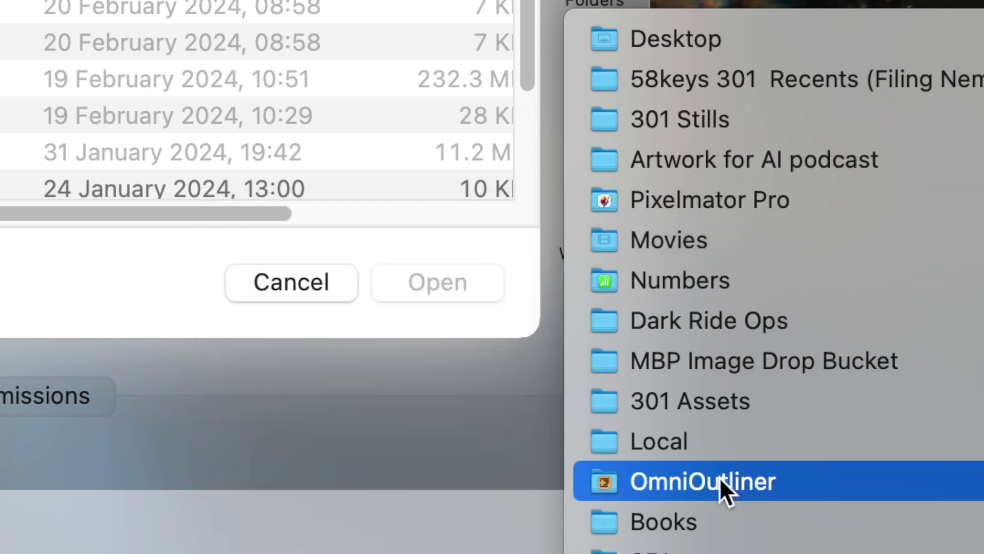
mouse_move(719, 481)
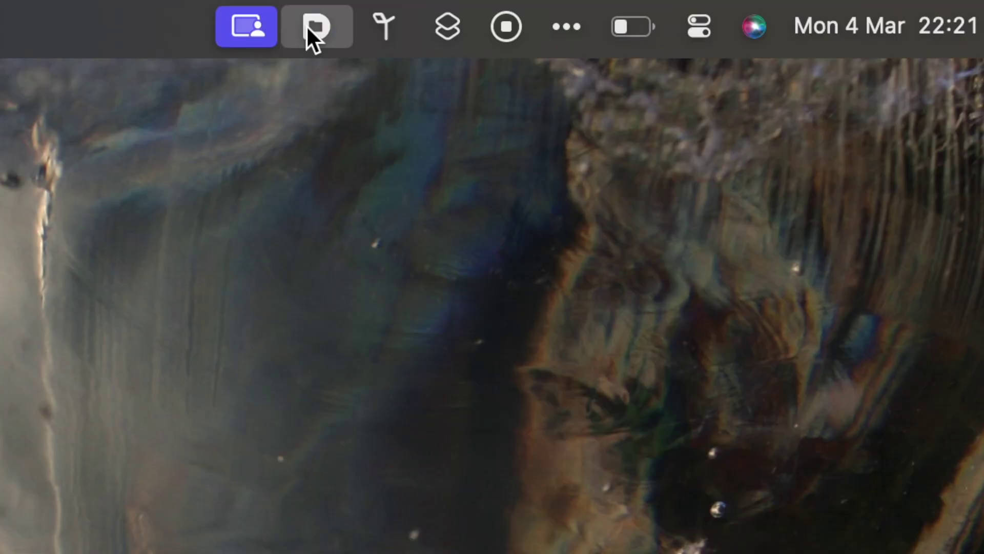
Step: Open the Quick Search window of Default Folder X from the desktop
left_click(308, 25)
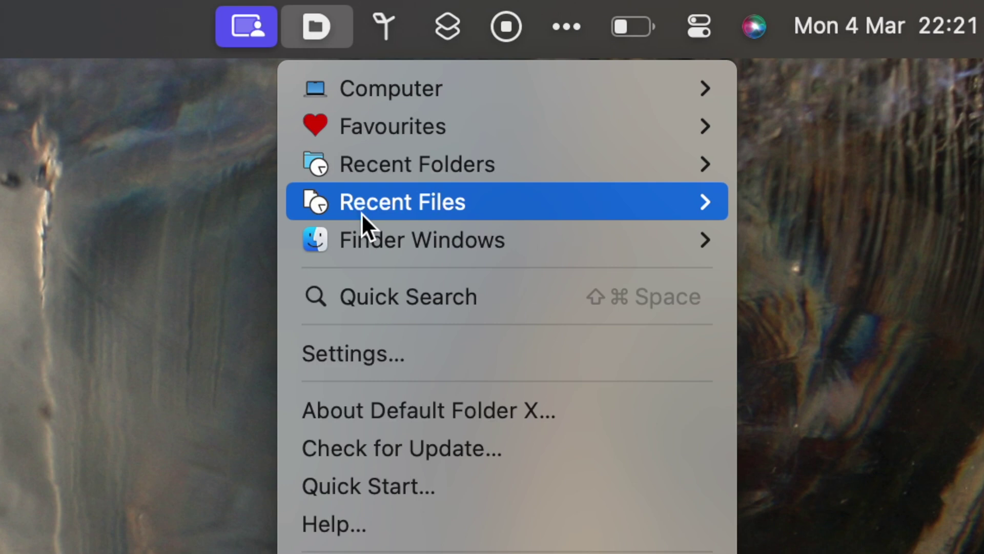
left_click(365, 299)
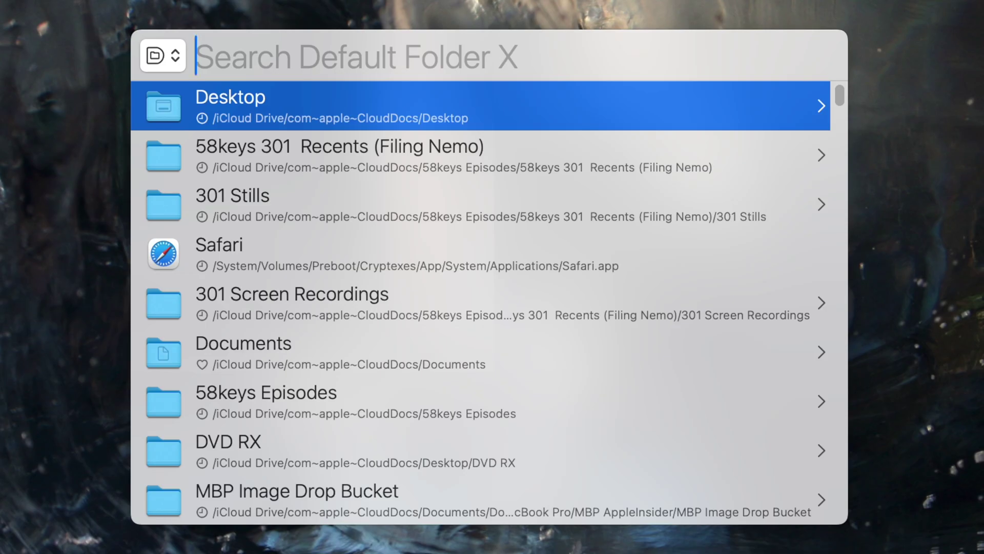